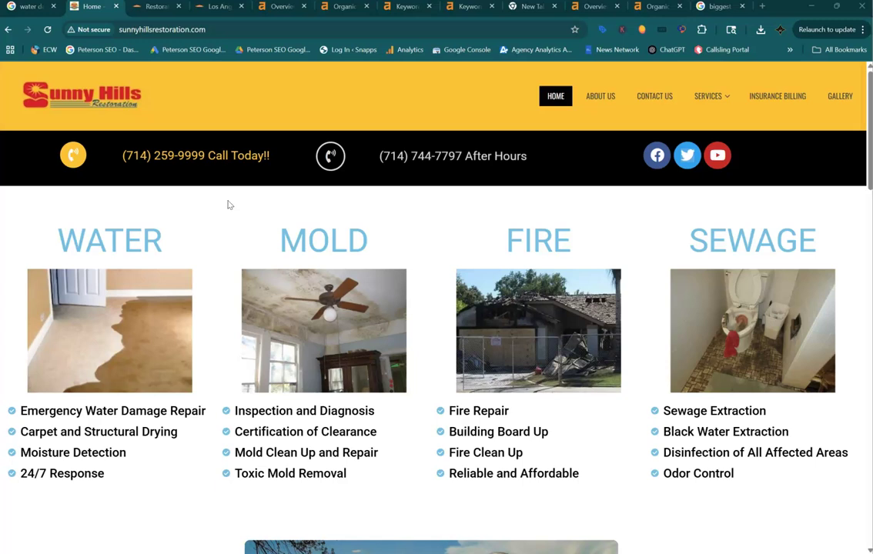
- Review the Google results for "water damage restoration santa ana", from the ads summary down to the Businesses section
{"action": "left_click", "coordinate": [228, 195]}
{"action": "left_click", "coordinate": [18, 7]}
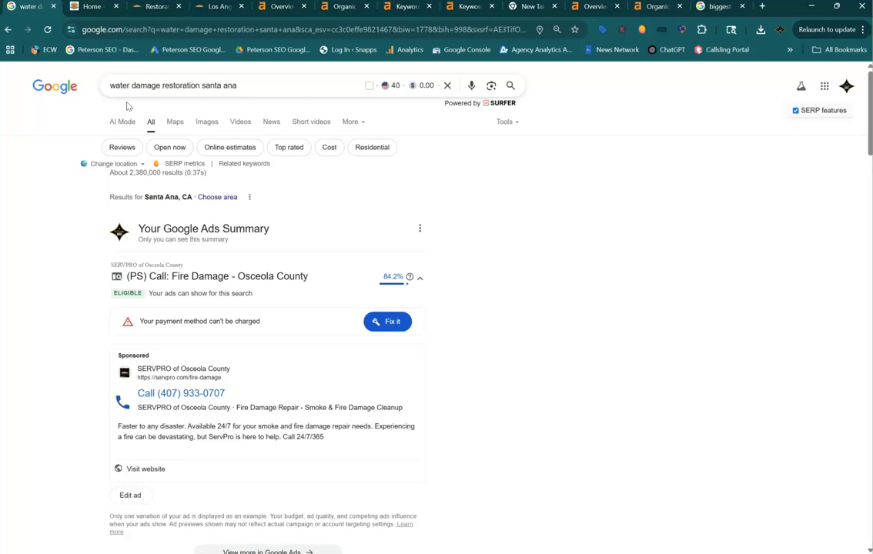
{"action": "left_click", "coordinate": [101, 91]}
{"action": "left_click", "coordinate": [68, 131]}
{"action": "scroll", "coordinate": [53, 318], "scroll_direction": "down", "scroll_amount": 3}
{"action": "scroll", "coordinate": [53, 318], "scroll_direction": "down", "scroll_amount": 3}
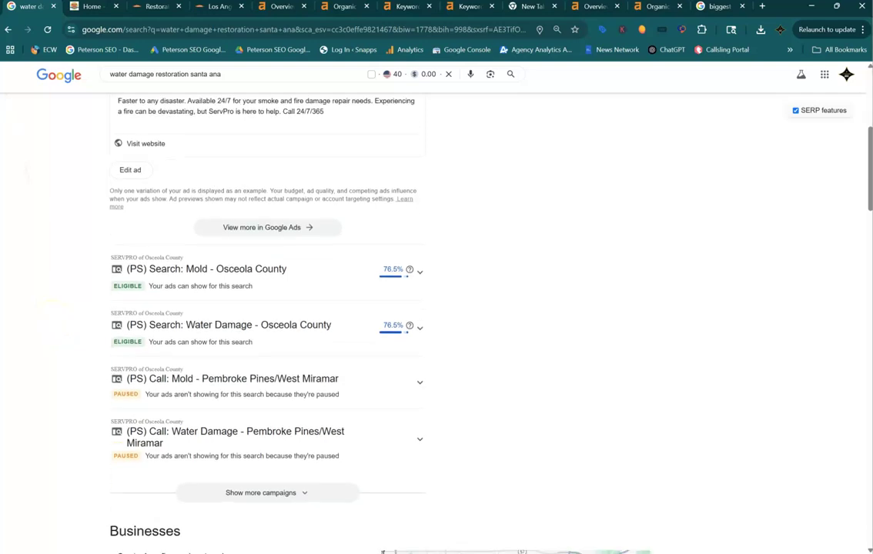
{"action": "scroll", "coordinate": [53, 317], "scroll_direction": "up", "scroll_amount": 3}
{"action": "scroll", "coordinate": [53, 318], "scroll_direction": "up", "scroll_amount": 1}
{"action": "scroll", "coordinate": [53, 317], "scroll_direction": "down", "scroll_amount": 3}
{"action": "scroll", "coordinate": [261, 315], "scroll_direction": "up", "scroll_amount": 5}
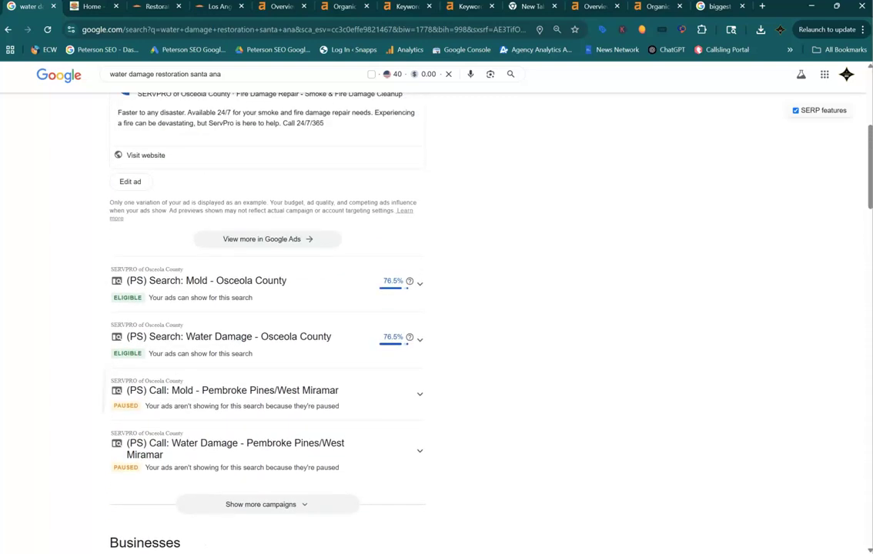
{"action": "scroll", "coordinate": [261, 316], "scroll_direction": "down", "scroll_amount": 3}
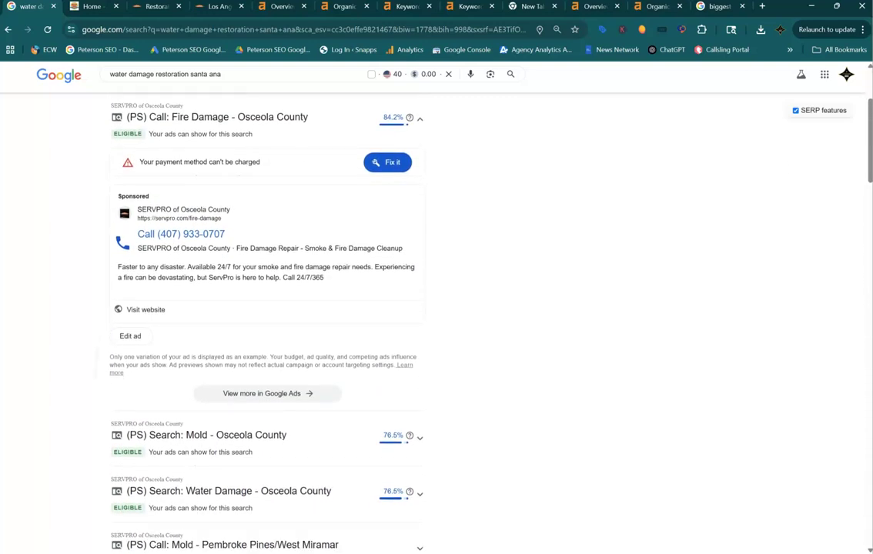
{"action": "scroll", "coordinate": [68, 316], "scroll_direction": "down", "scroll_amount": 3}
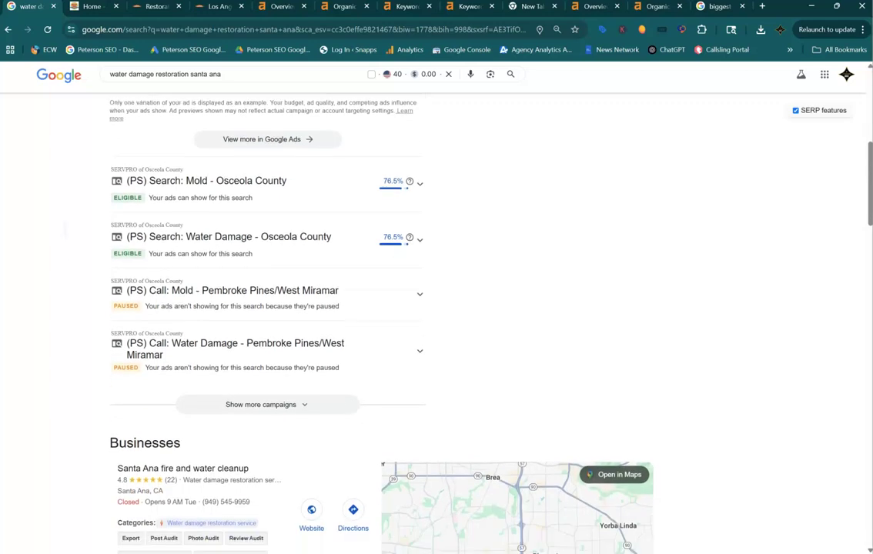
{"action": "scroll", "coordinate": [68, 315], "scroll_direction": "down", "scroll_amount": 2}
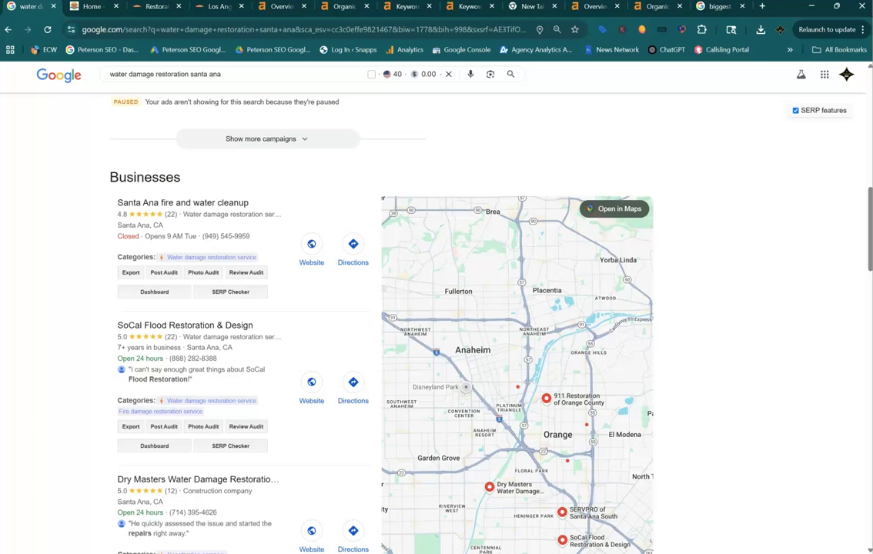
- Examine the local business listings and the organic results beneath the map for the Santa Ana water damage search
{"action": "scroll", "coordinate": [437, 324], "scroll_direction": "down", "scroll_amount": 2}
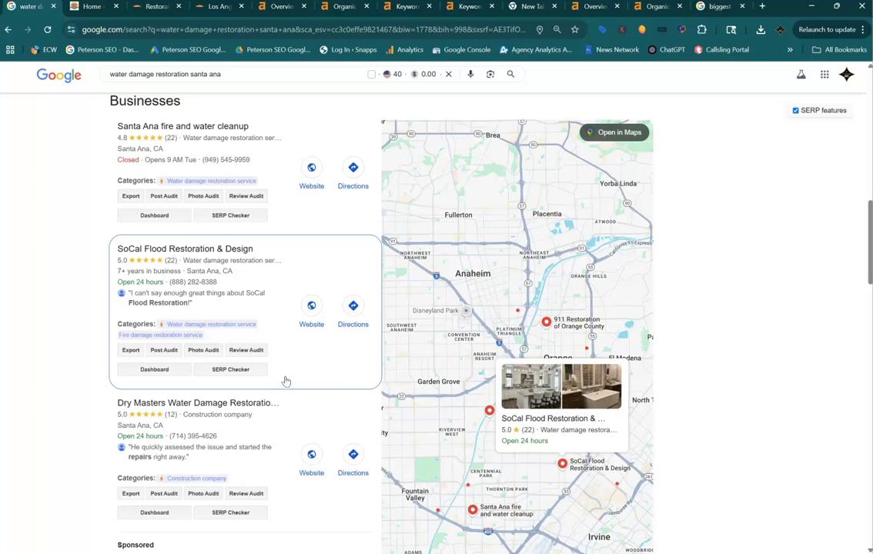
{"action": "left_click", "coordinate": [163, 256]}
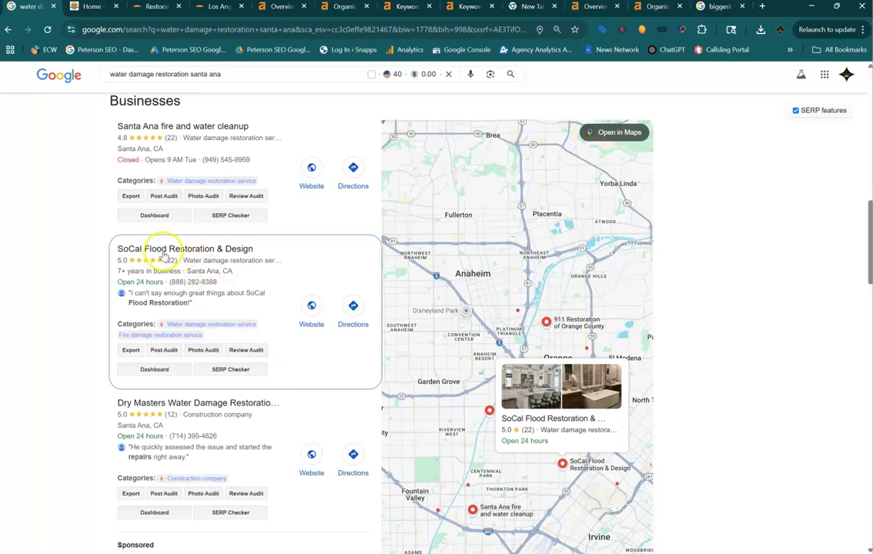
{"action": "left_click", "coordinate": [74, 288]}
{"action": "left_click", "coordinate": [87, 247]}
{"action": "scroll", "coordinate": [74, 298], "scroll_direction": "down", "scroll_amount": 5}
{"action": "scroll", "coordinate": [435, 292], "scroll_direction": "down", "scroll_amount": 4}
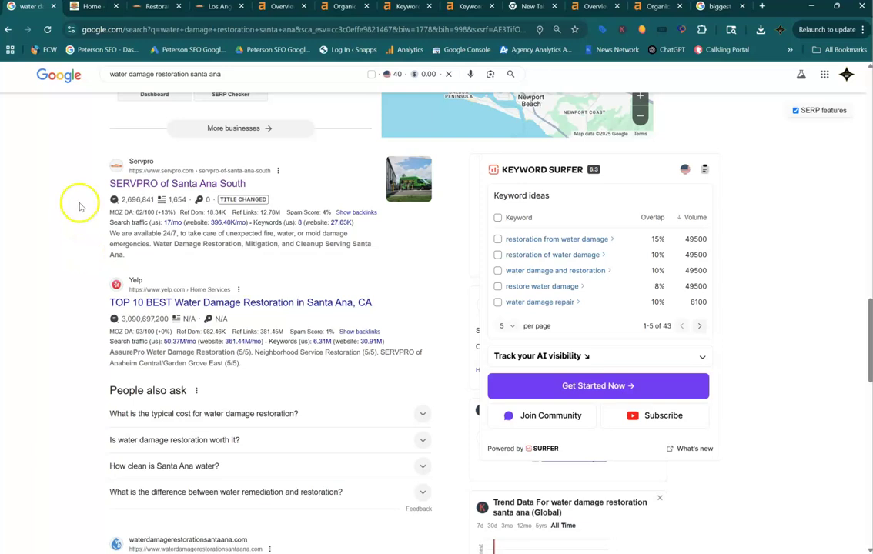
- Check the file name of the WATER section's image on the Sunny Hills Restoration home page without saving the image
{"action": "left_click", "coordinate": [83, 10]}
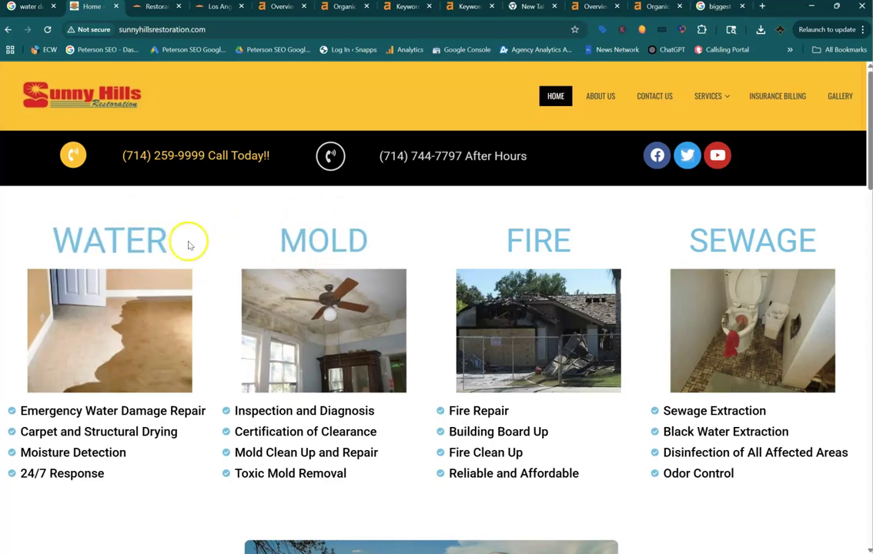
{"action": "mouse_move", "coordinate": [708, 95]}
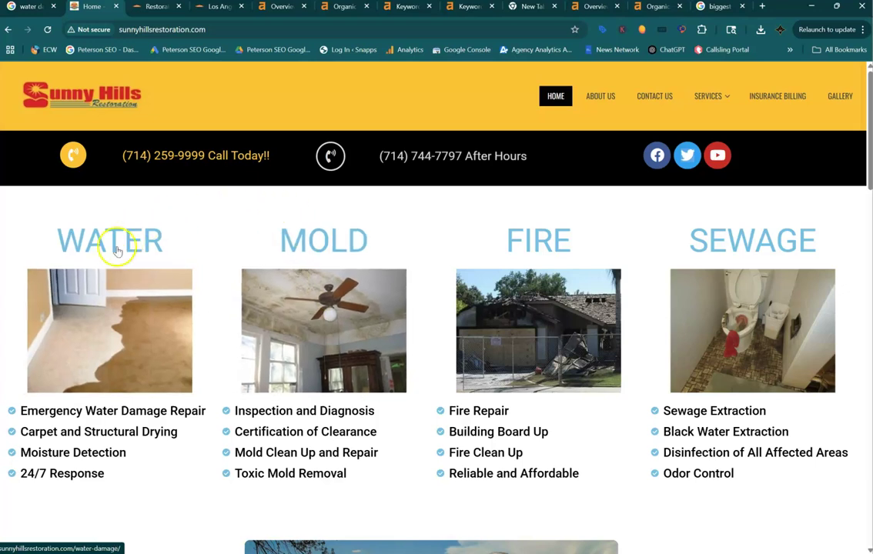
{"action": "right_click", "coordinate": [151, 318]}
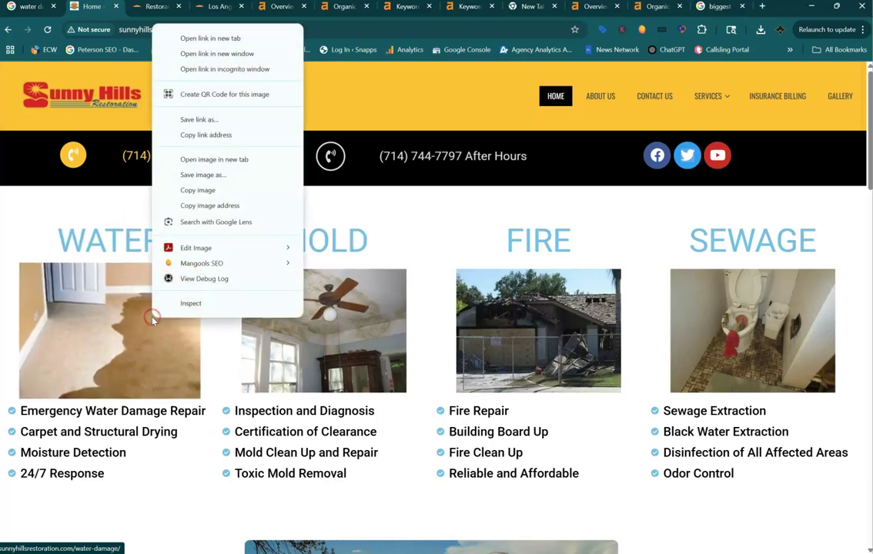
{"action": "left_click", "coordinate": [237, 175]}
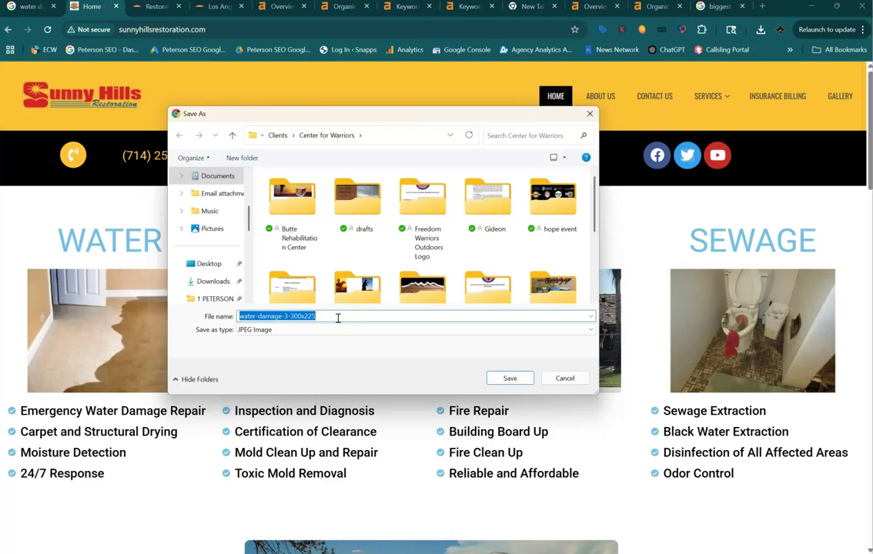
{"action": "left_click", "coordinate": [558, 379]}
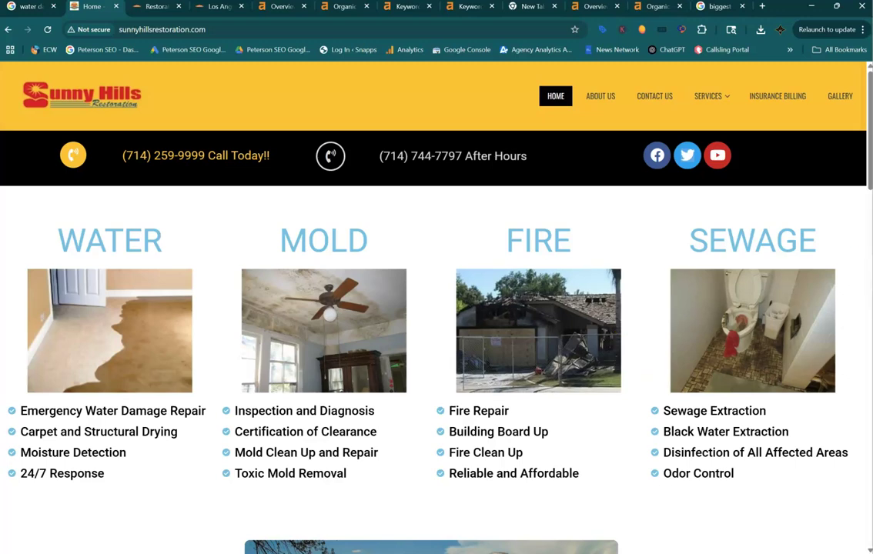
- Examine the Sunny Hills home page's video, insurance, client review, service area and footer sections, and return to its beginning
{"action": "scroll", "coordinate": [868, 158], "scroll_direction": "down", "scroll_amount": 5}
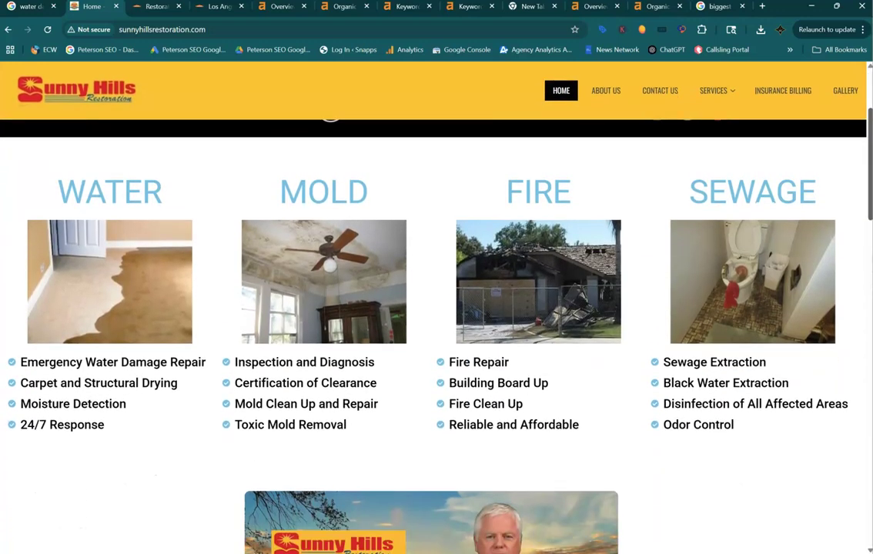
{"action": "scroll", "coordinate": [570, 349], "scroll_direction": "down", "scroll_amount": 4}
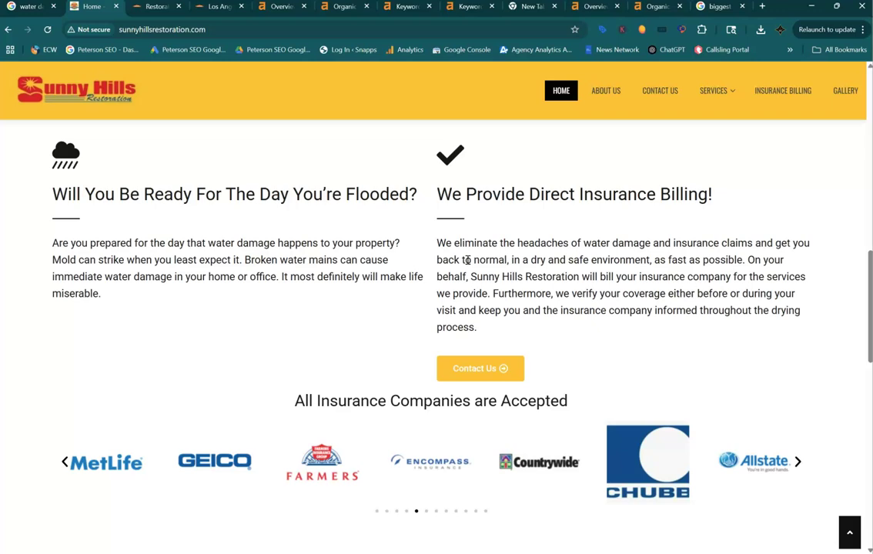
{"action": "scroll", "coordinate": [467, 260], "scroll_direction": "down", "scroll_amount": 2}
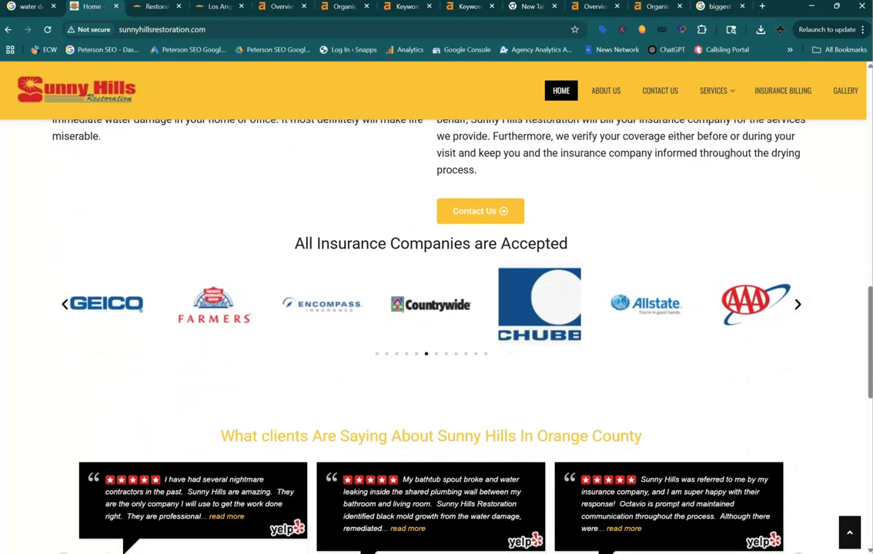
{"action": "scroll", "coordinate": [437, 308], "scroll_direction": "down", "scroll_amount": 3}
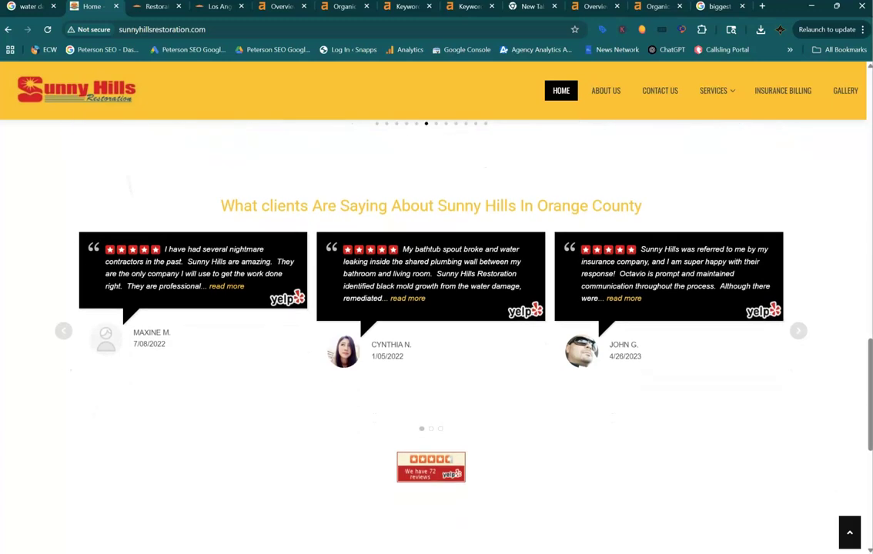
{"action": "scroll", "coordinate": [437, 307], "scroll_direction": "down", "scroll_amount": 1}
{"action": "scroll", "coordinate": [436, 308], "scroll_direction": "down", "scroll_amount": 3}
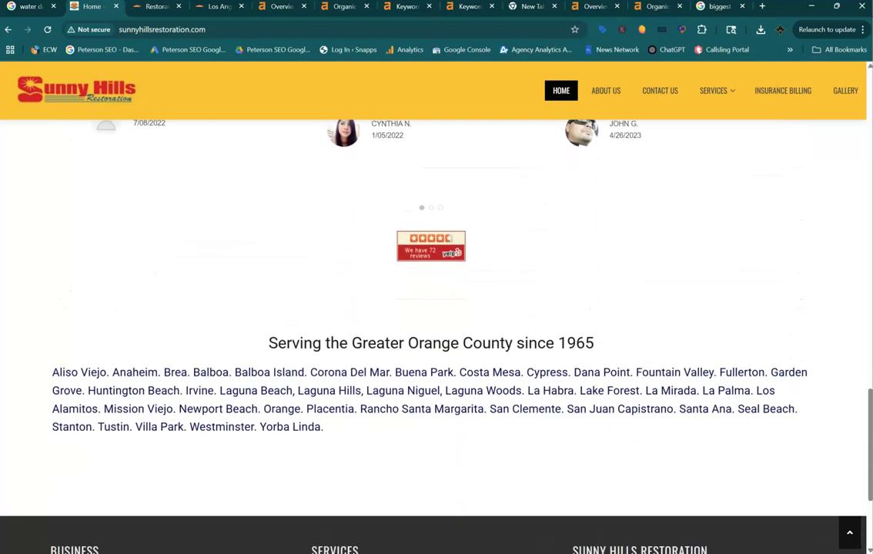
{"action": "scroll", "coordinate": [436, 307], "scroll_direction": "down", "scroll_amount": 2}
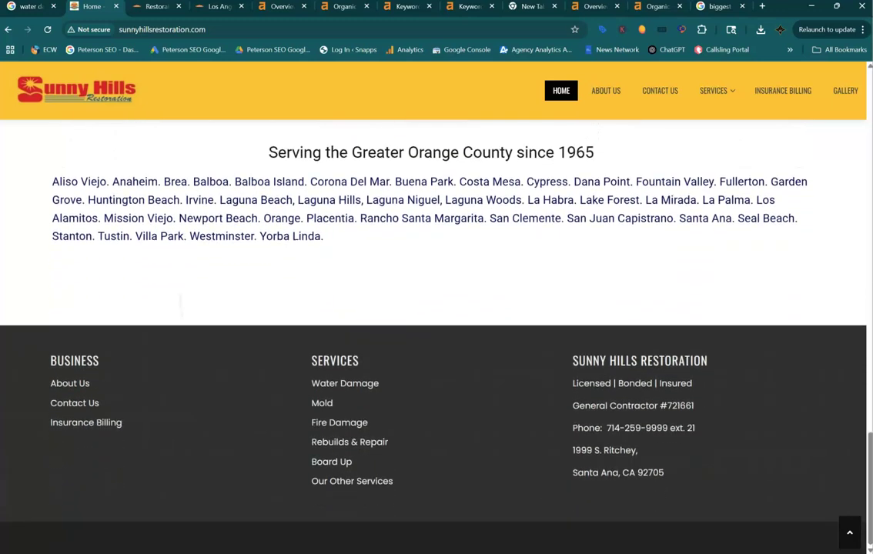
{"action": "scroll", "coordinate": [436, 308], "scroll_direction": "up", "scroll_amount": 3}
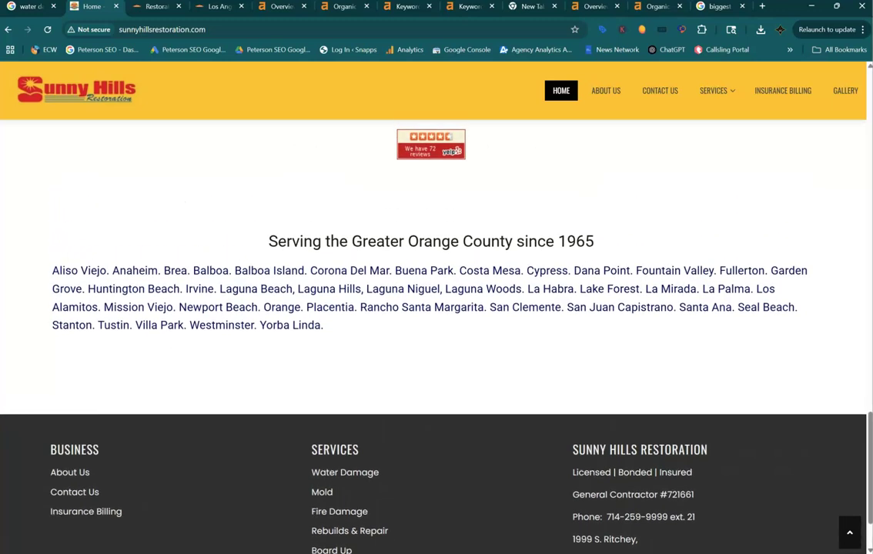
{"action": "scroll", "coordinate": [436, 308], "scroll_direction": "up", "scroll_amount": 2}
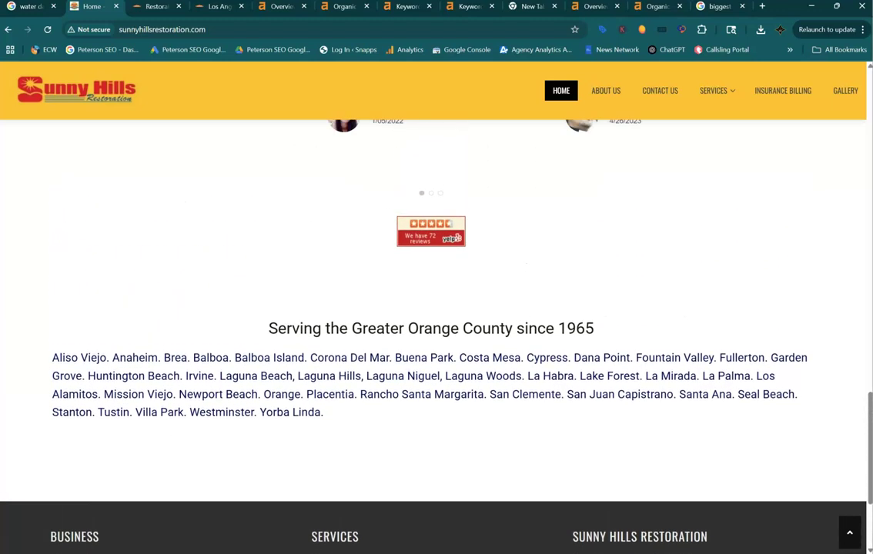
{"action": "scroll", "coordinate": [437, 308], "scroll_direction": "up", "scroll_amount": 4}
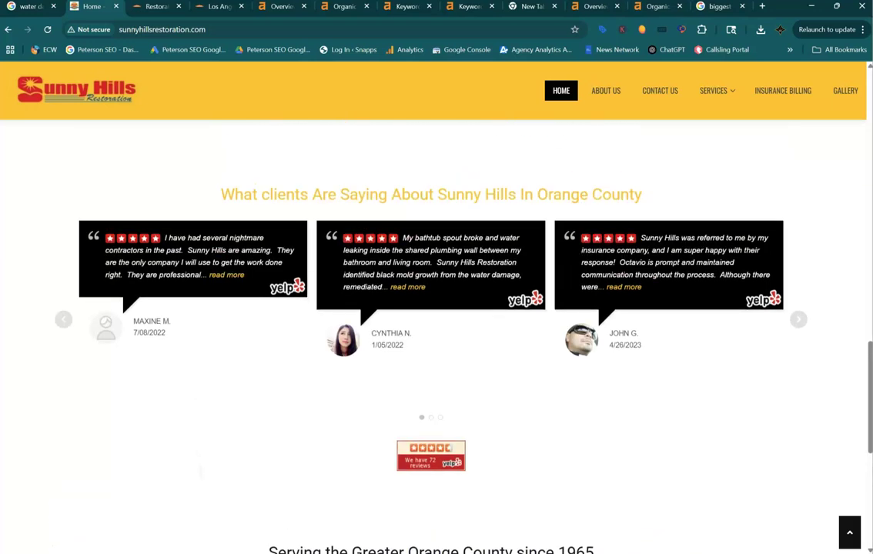
{"action": "scroll", "coordinate": [437, 308], "scroll_direction": "up", "scroll_amount": 4}
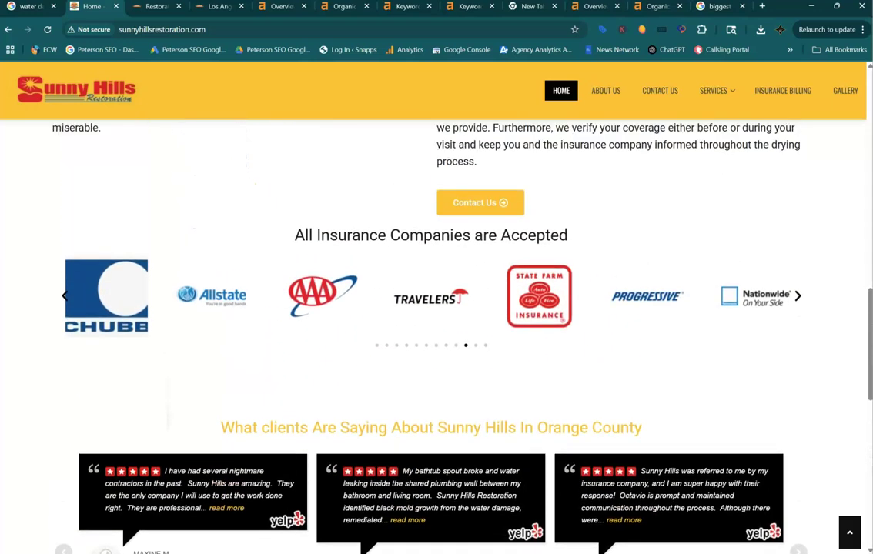
{"action": "scroll", "coordinate": [436, 308], "scroll_direction": "up", "scroll_amount": 1}
{"action": "scroll", "coordinate": [436, 308], "scroll_direction": "up", "scroll_amount": 4}
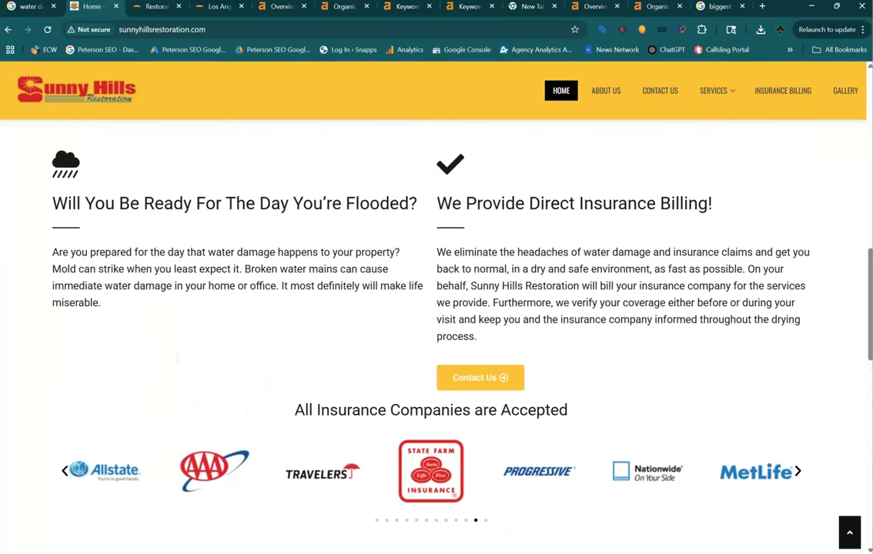
{"action": "scroll", "coordinate": [437, 308], "scroll_direction": "up", "scroll_amount": 4}
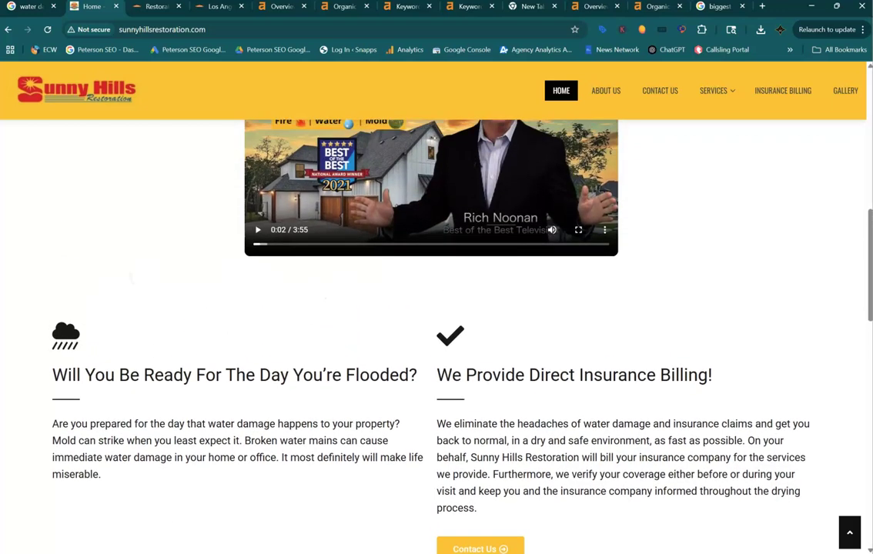
{"action": "scroll", "coordinate": [437, 308], "scroll_direction": "up", "scroll_amount": 5}
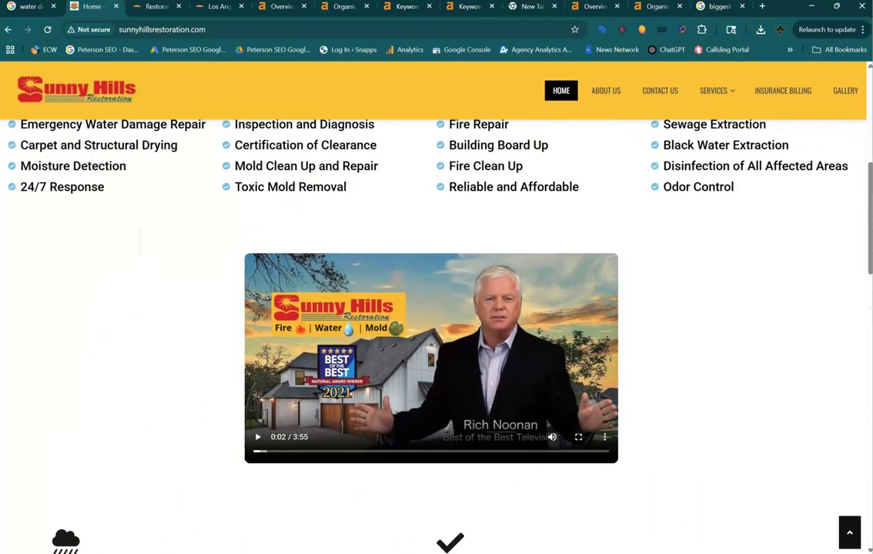
{"action": "scroll", "coordinate": [436, 308], "scroll_direction": "up", "scroll_amount": 3}
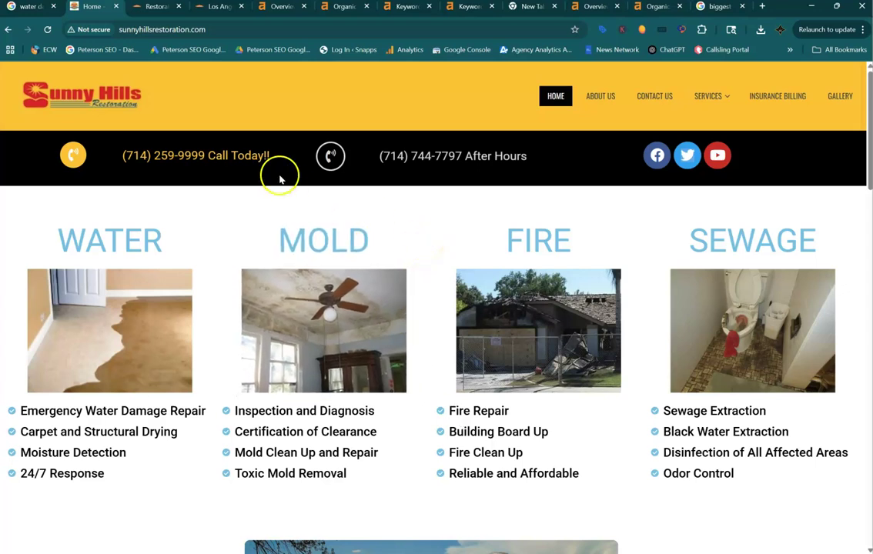
- Examine the SERVPRO of Santa Ana South competitor page, including its service area, headings, Santa Ana copy and services list
{"action": "left_click", "coordinate": [149, 9]}
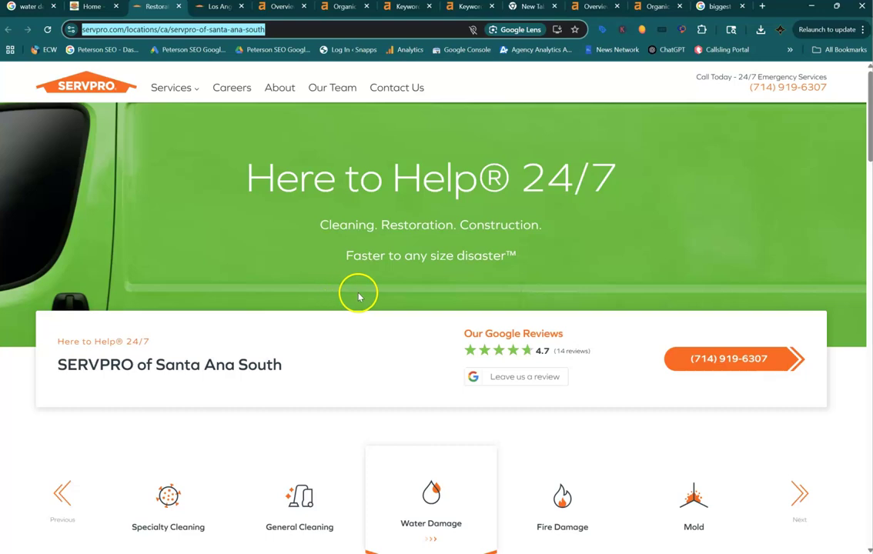
{"action": "left_click", "coordinate": [378, 425]}
{"action": "scroll", "coordinate": [378, 422], "scroll_direction": "down", "scroll_amount": 2}
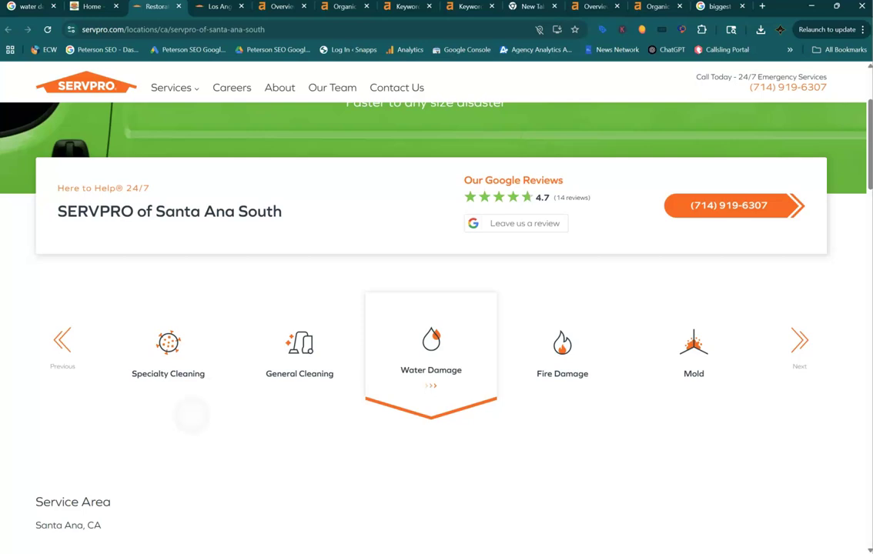
{"action": "scroll", "coordinate": [191, 416], "scroll_direction": "down", "scroll_amount": 3}
{"action": "scroll", "coordinate": [283, 431], "scroll_direction": "down", "scroll_amount": 3}
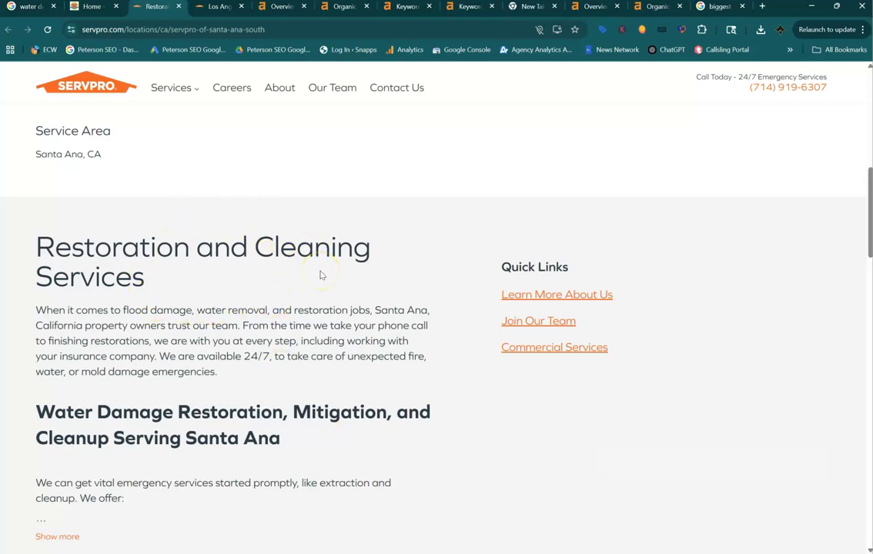
{"action": "scroll", "coordinate": [331, 433], "scroll_direction": "down", "scroll_amount": 2}
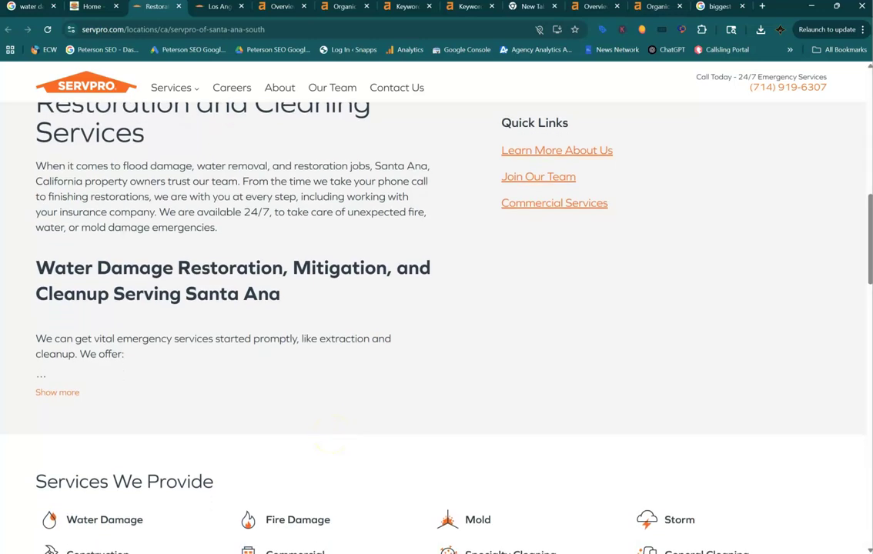
{"action": "scroll", "coordinate": [330, 440], "scroll_direction": "down", "scroll_amount": 3}
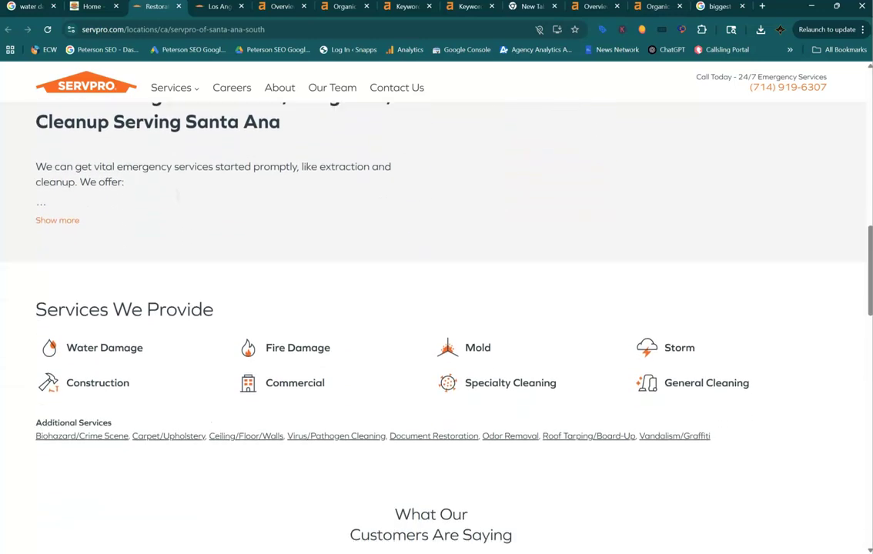
{"action": "scroll", "coordinate": [384, 323], "scroll_direction": "up", "scroll_amount": 5}
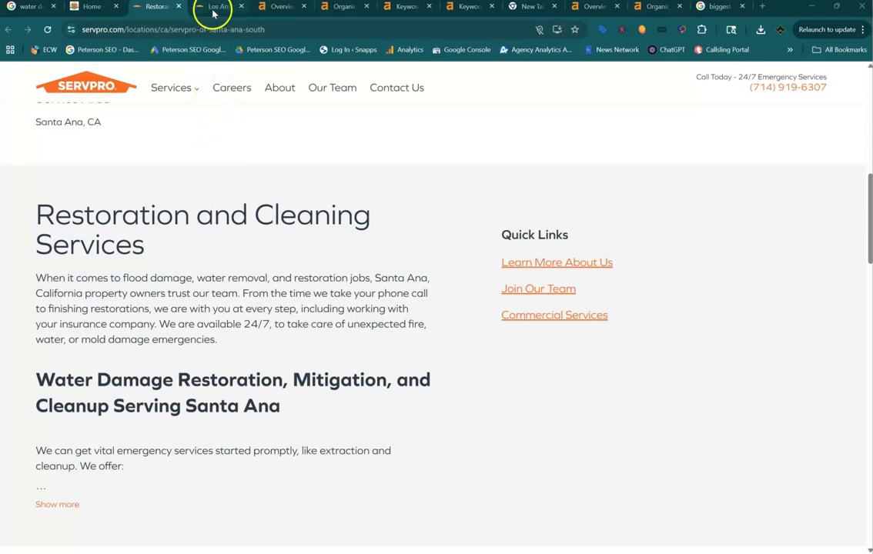
- Open the Ahrefs Site Explorer overview for sunnyhillsrestoration.com to examine its backlink profile and search metrics
{"action": "left_click", "coordinate": [271, 10]}
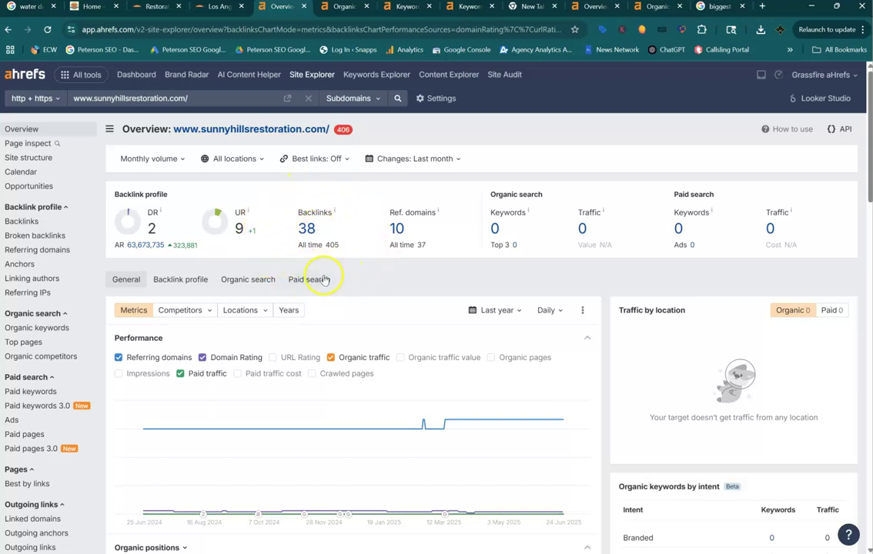
- Review the Keywords Explorer overviews for the Orange County and Irvine water damage keywords and the Los Angeles disaster restoration keywords
{"action": "left_click", "coordinate": [283, 244]}
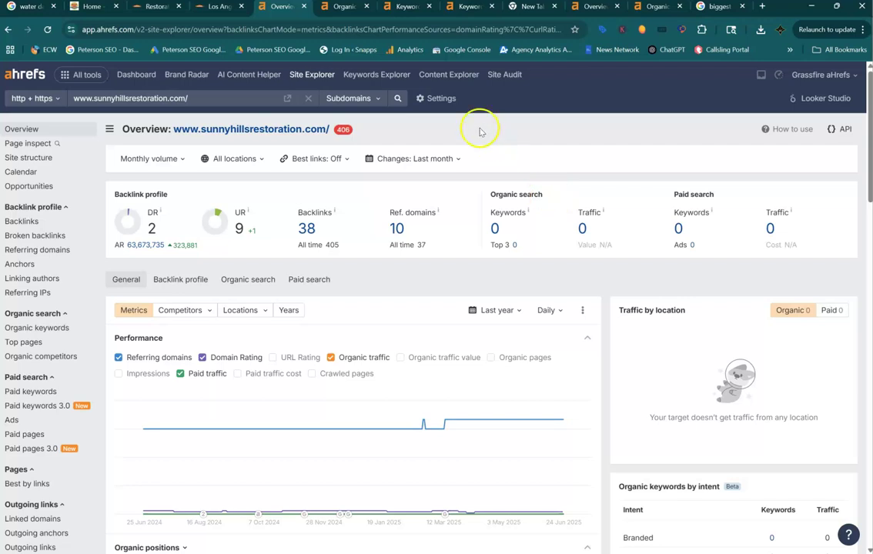
{"action": "left_click", "coordinate": [396, 9]}
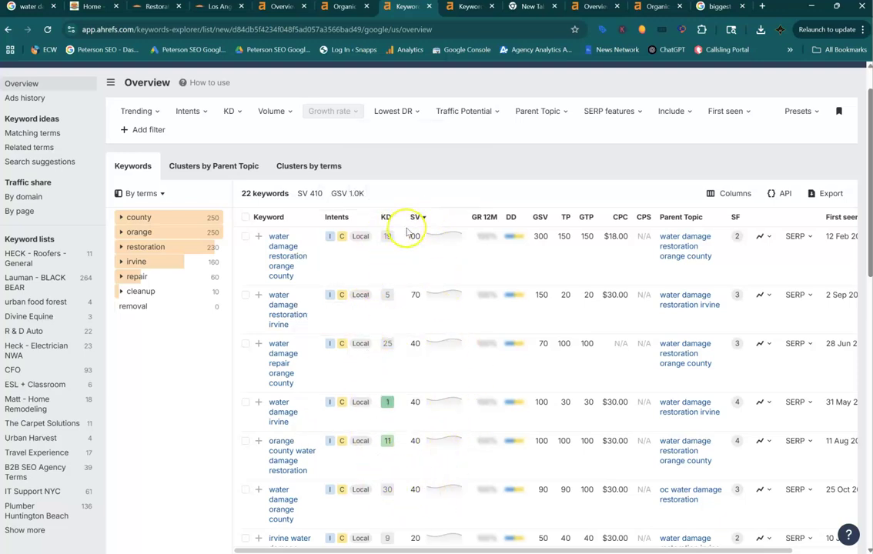
{"action": "left_click", "coordinate": [465, 6]}
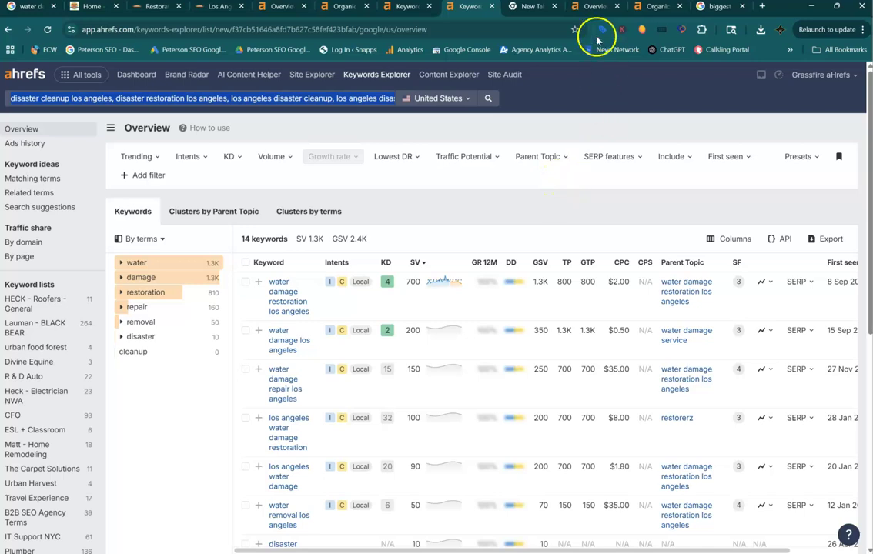
- Examine the Site Explorer overview and organic keywords table for the SERVPRO of Santa Ana South competitor page
{"action": "left_click", "coordinate": [594, 10]}
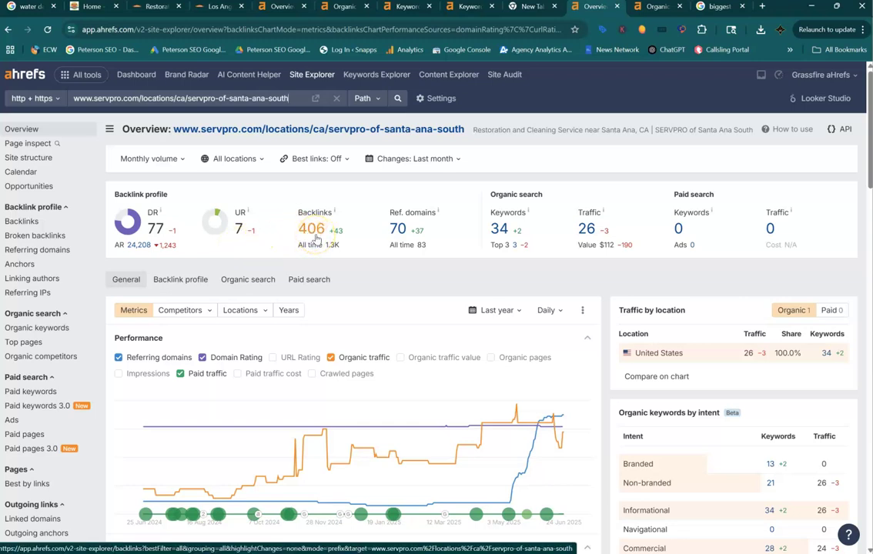
{"action": "left_click", "coordinate": [652, 9]}
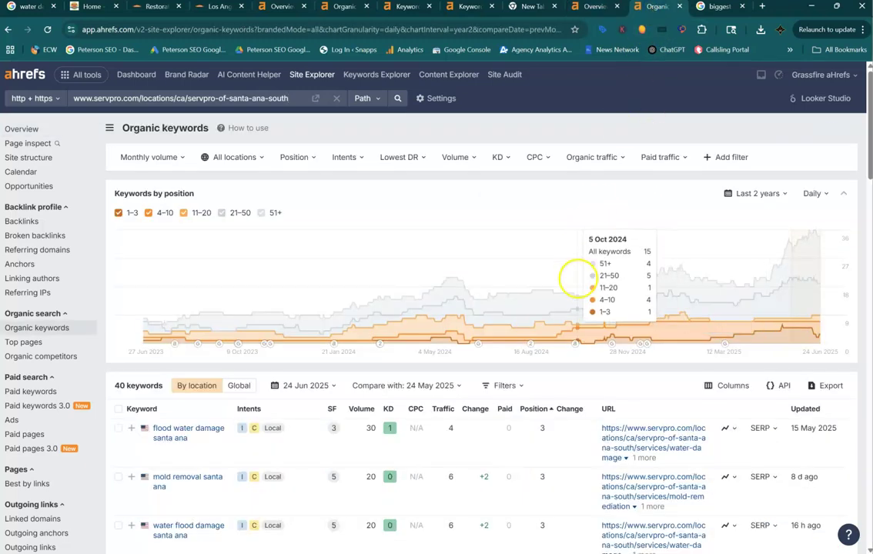
{"action": "scroll", "coordinate": [576, 278], "scroll_direction": "down", "scroll_amount": 3}
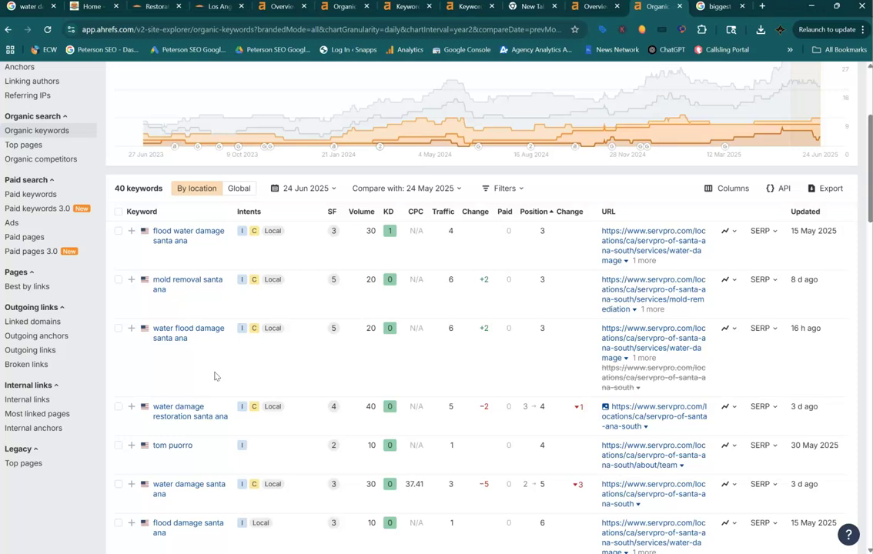
- Switch to the Photos window showing the Peterson SEO Facebook Cover image
{"action": "mouse_move", "coordinate": [580, 404]}
{"action": "mouse_move", "coordinate": [625, 545]}
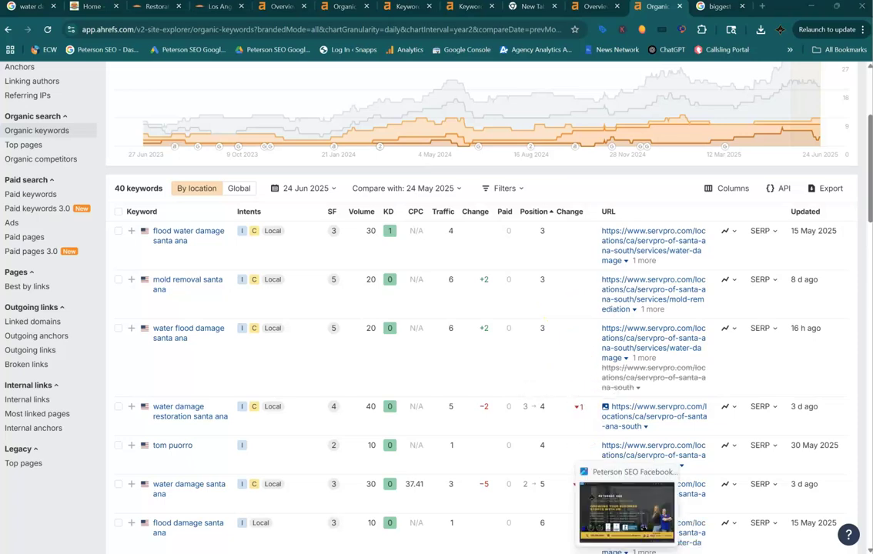
{"action": "left_click", "coordinate": [625, 504]}
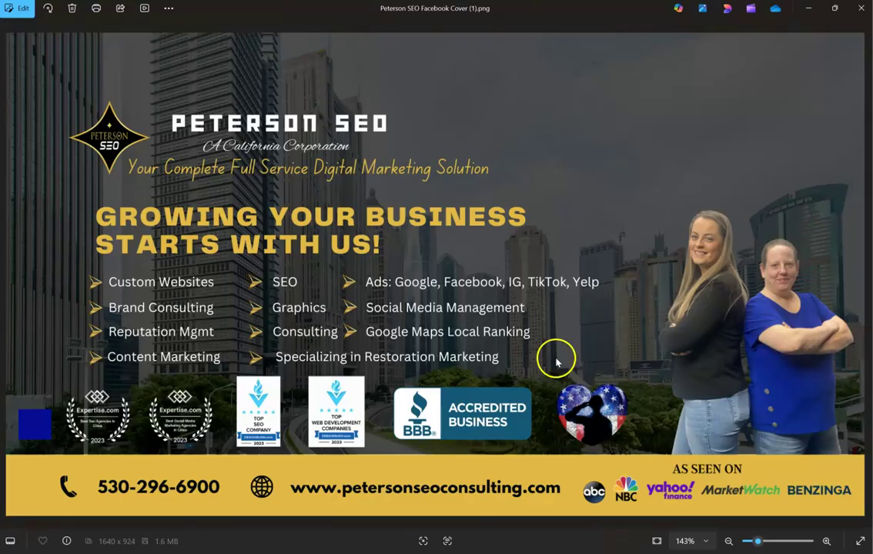